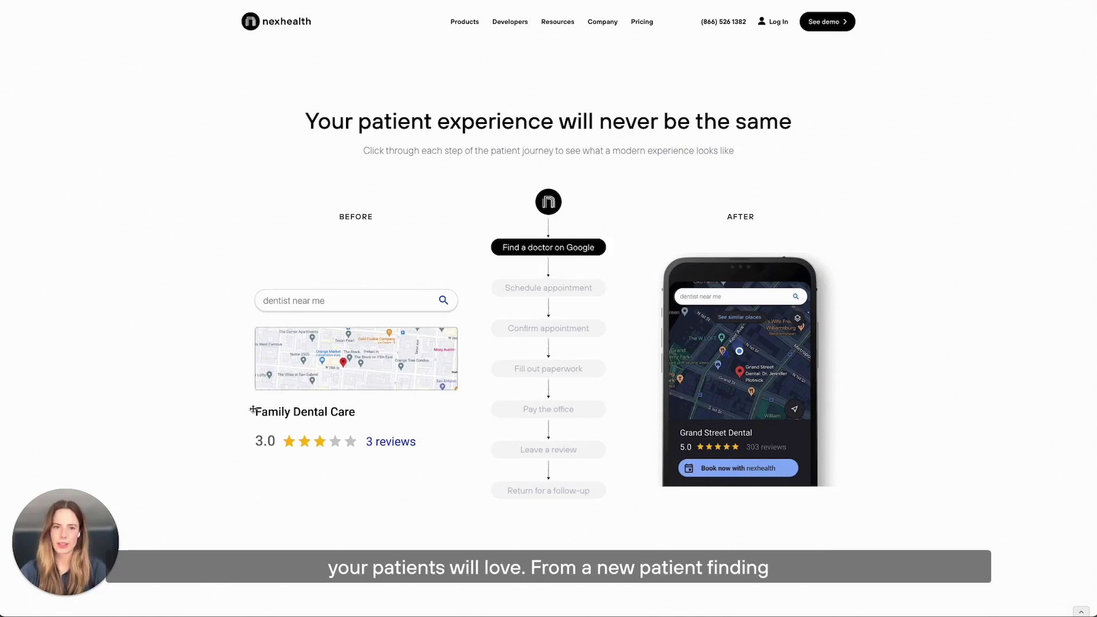
Scroll to the patient-journey timeline and select its 'Return for a follow-up' step
scroll(642, 255, down, 1)
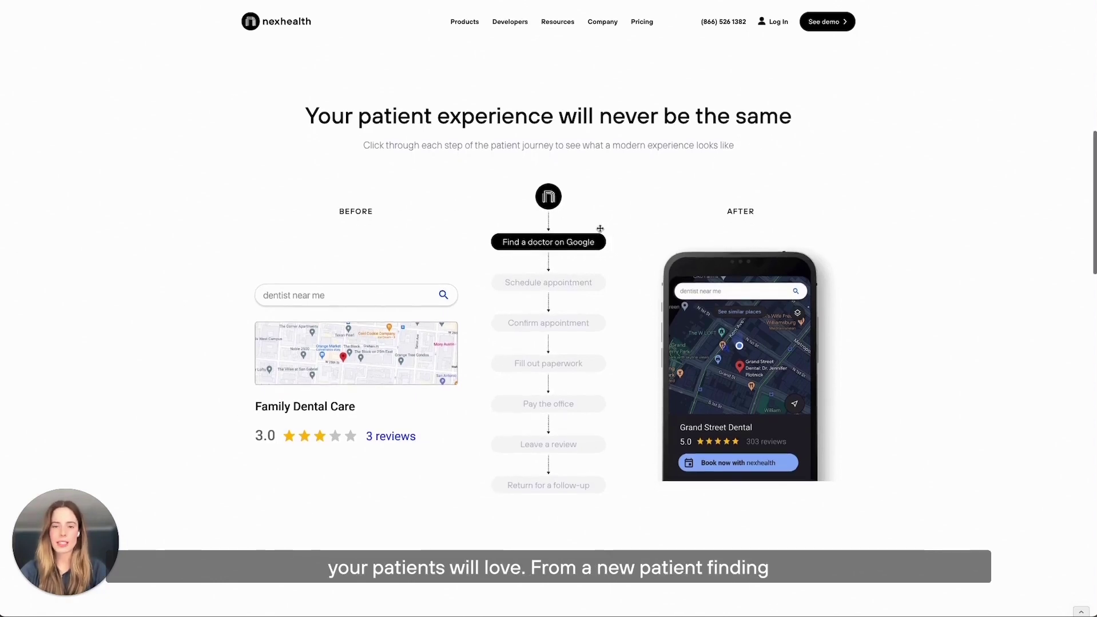
click(545, 486)
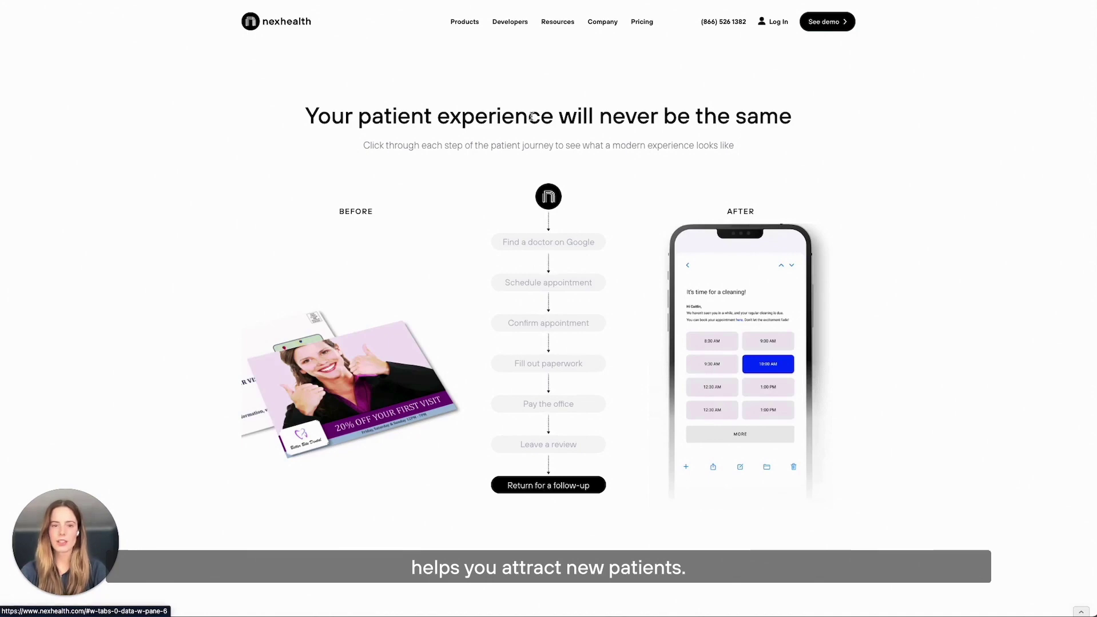
mouse_move(464, 22)
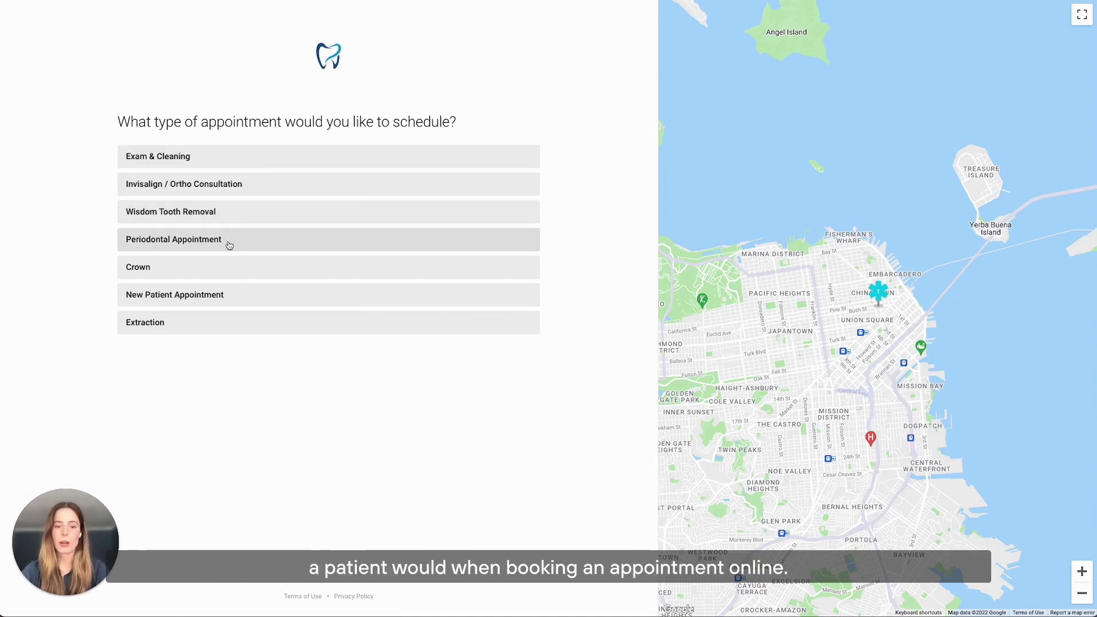
Choose a New Patient Appointment with no insurance in the Wednesday Nov 30, 12:00 PM slot
click(209, 301)
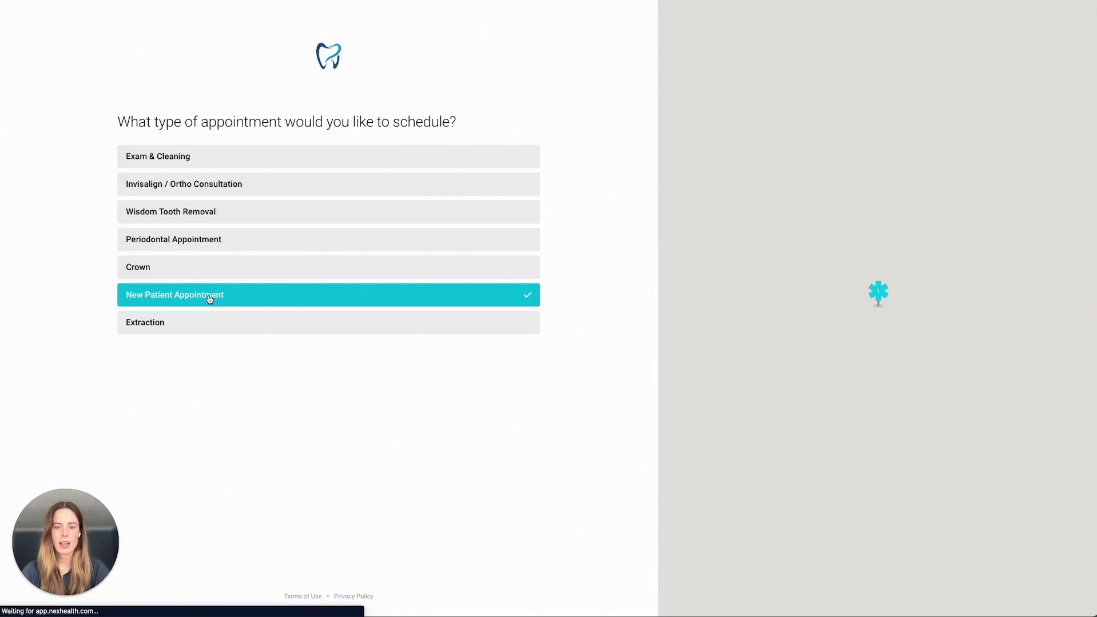
click(212, 410)
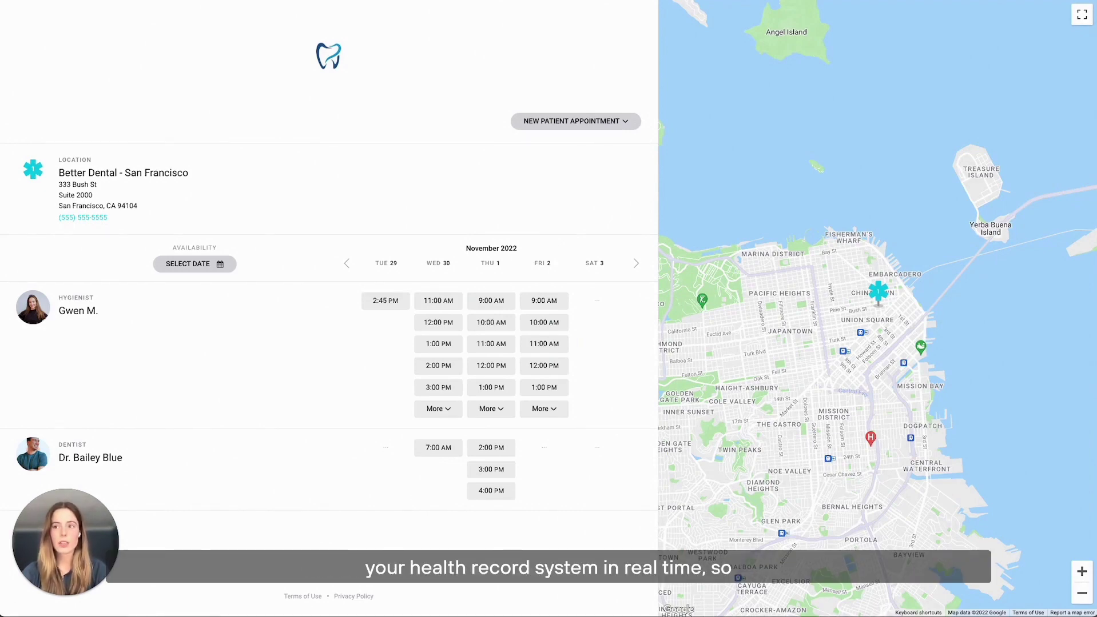
click(436, 324)
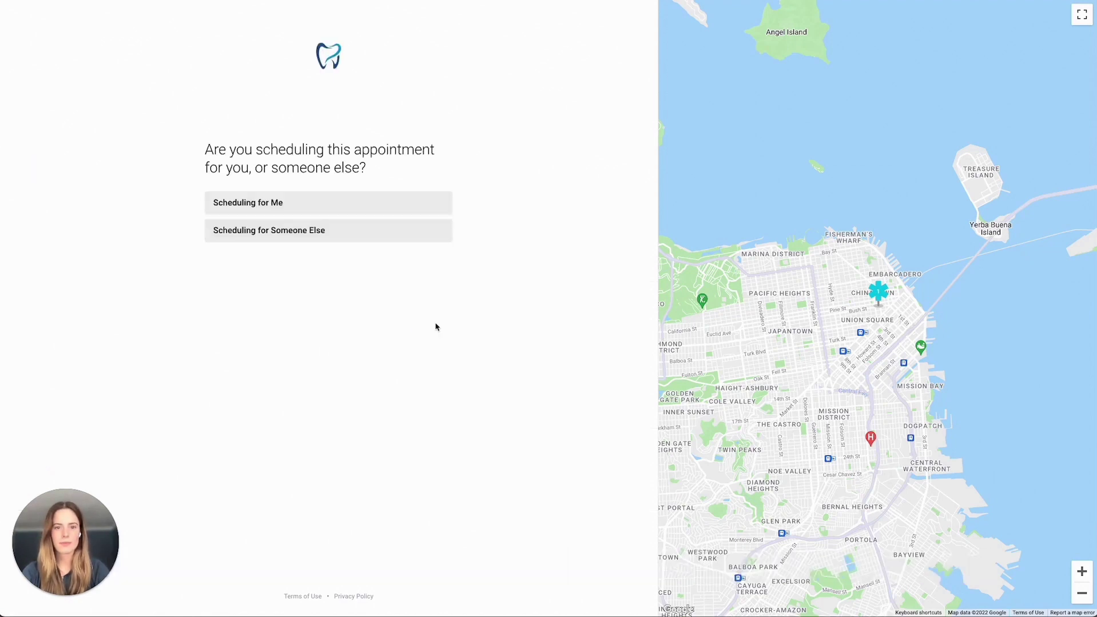
Book for yourself, enter the patient's name and contact details, and submit the appointment
click(366, 206)
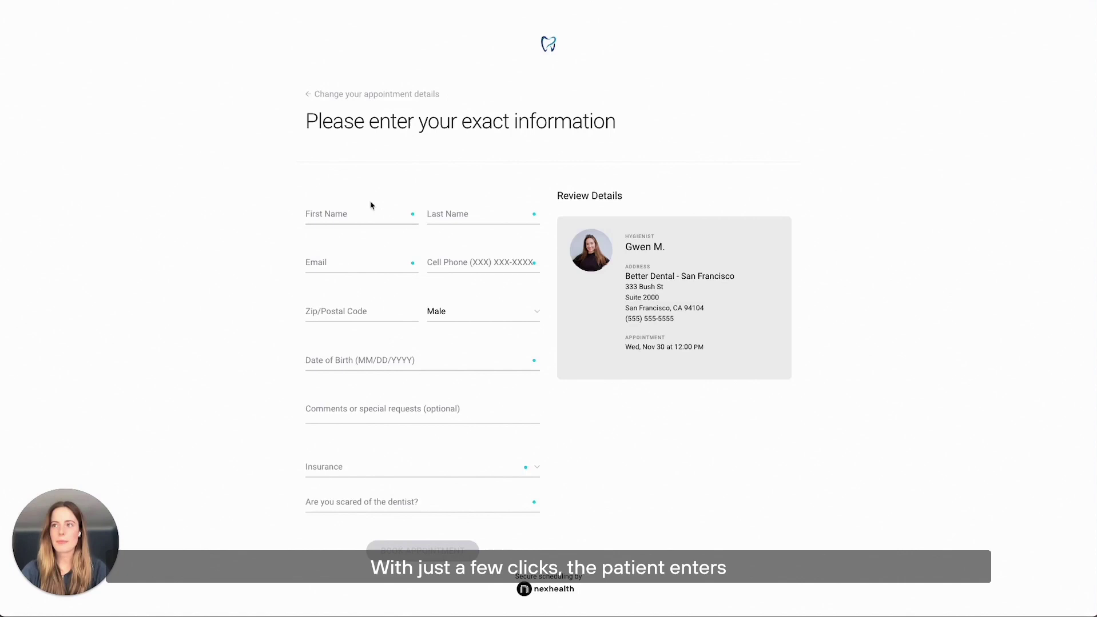
click(348, 214)
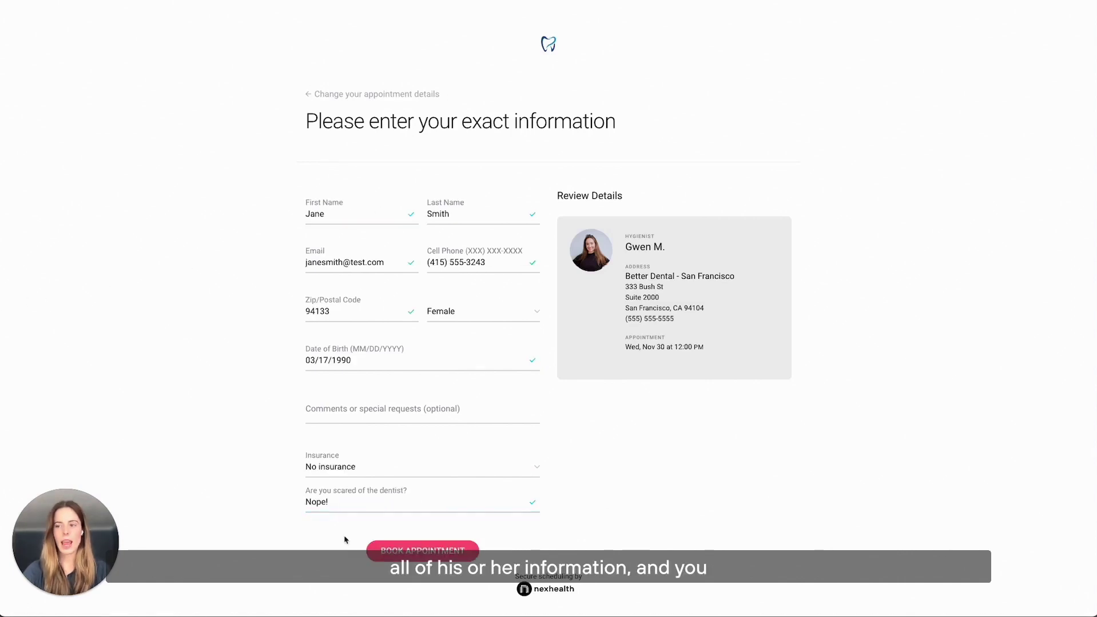
click(439, 549)
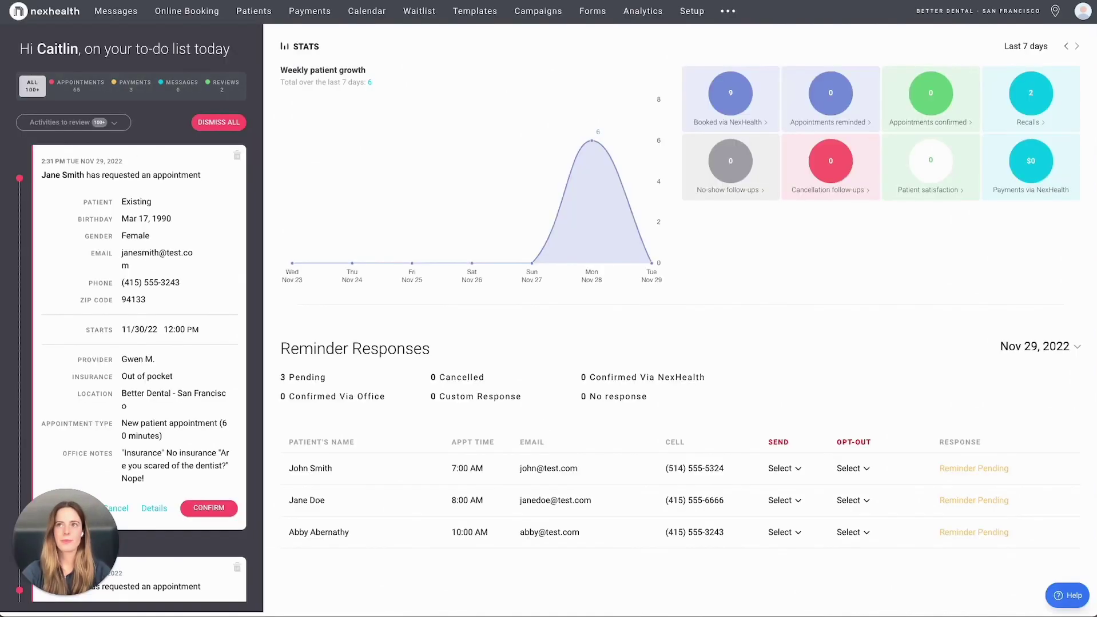
Open Setup to view the provider's weekly availability hours and appointment types
click(694, 13)
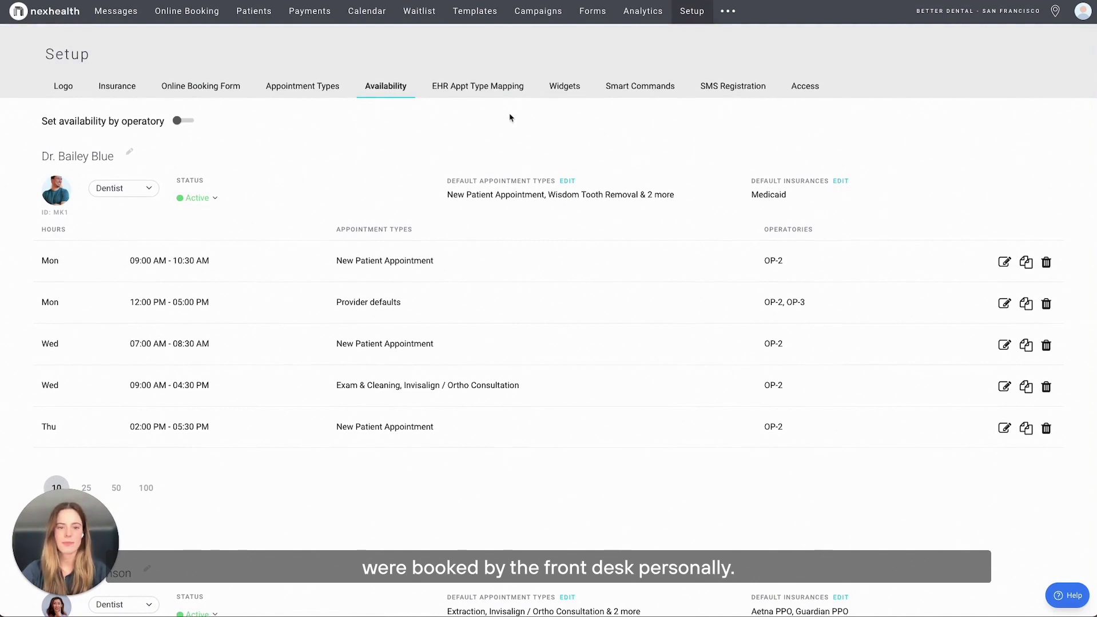
View the online booking widgets in Setup
click(575, 86)
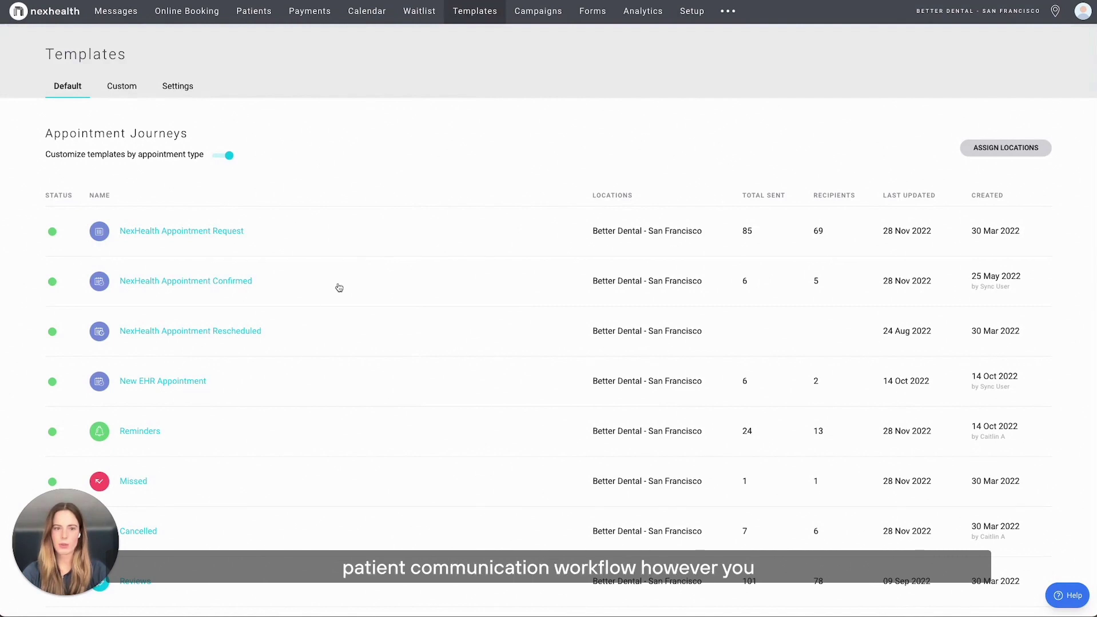
Open the Reminders templates and the New Patient Appointment reminder sequence
scroll(309, 295, down, 1)
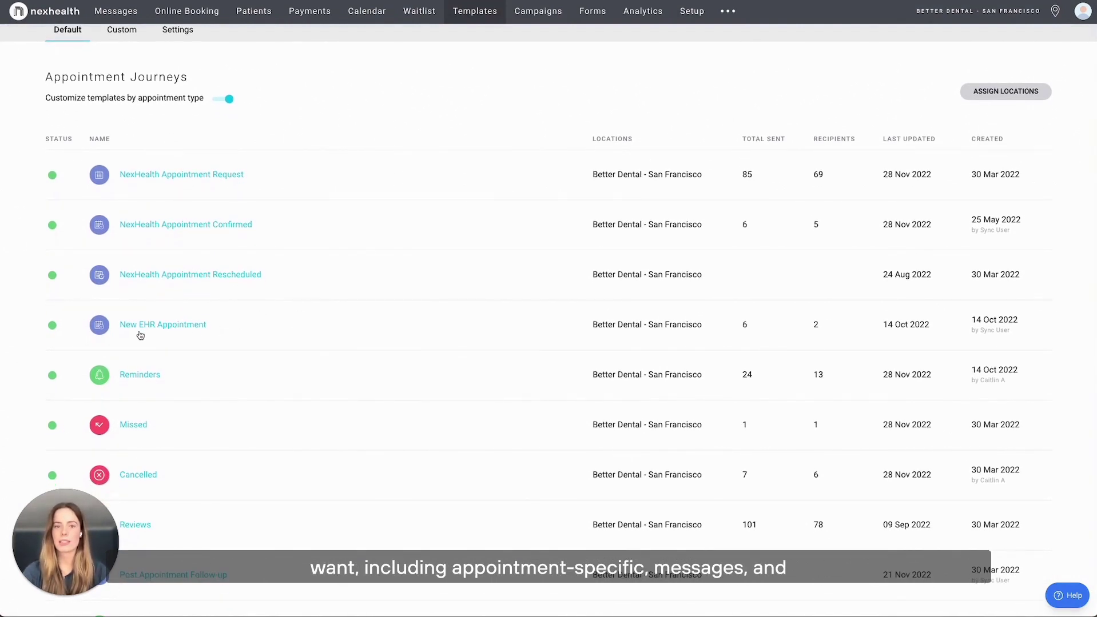
click(138, 371)
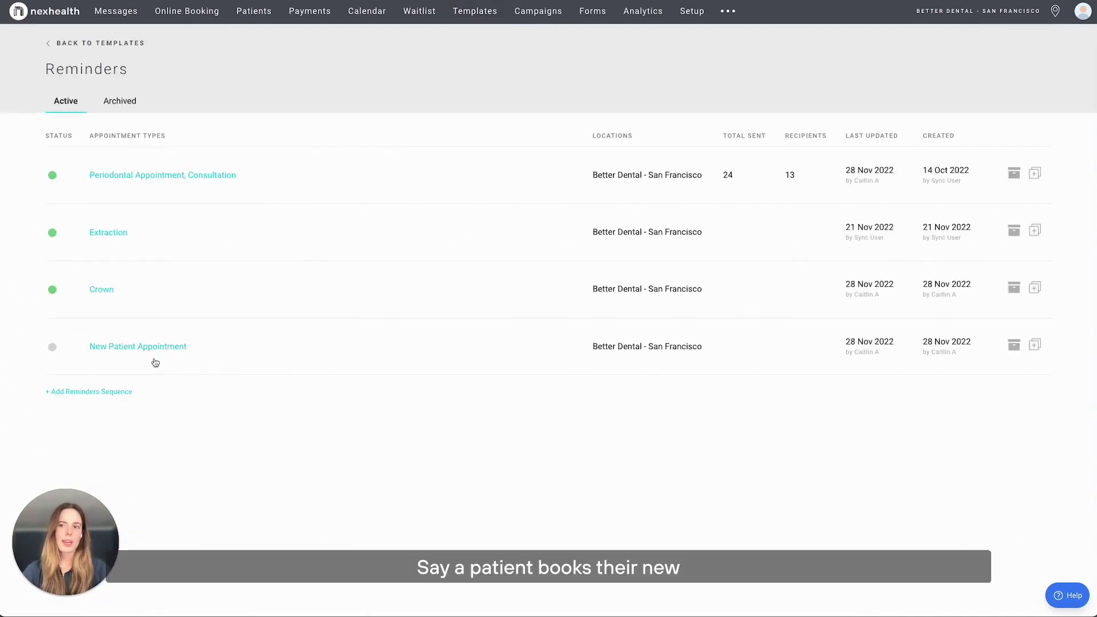
click(117, 355)
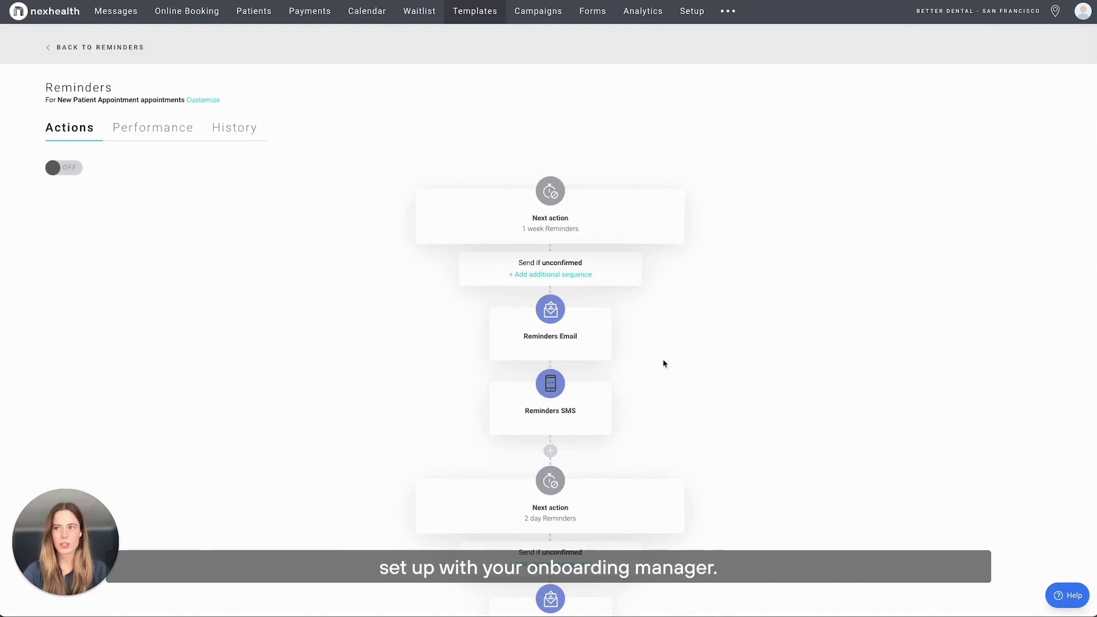
click(603, 318)
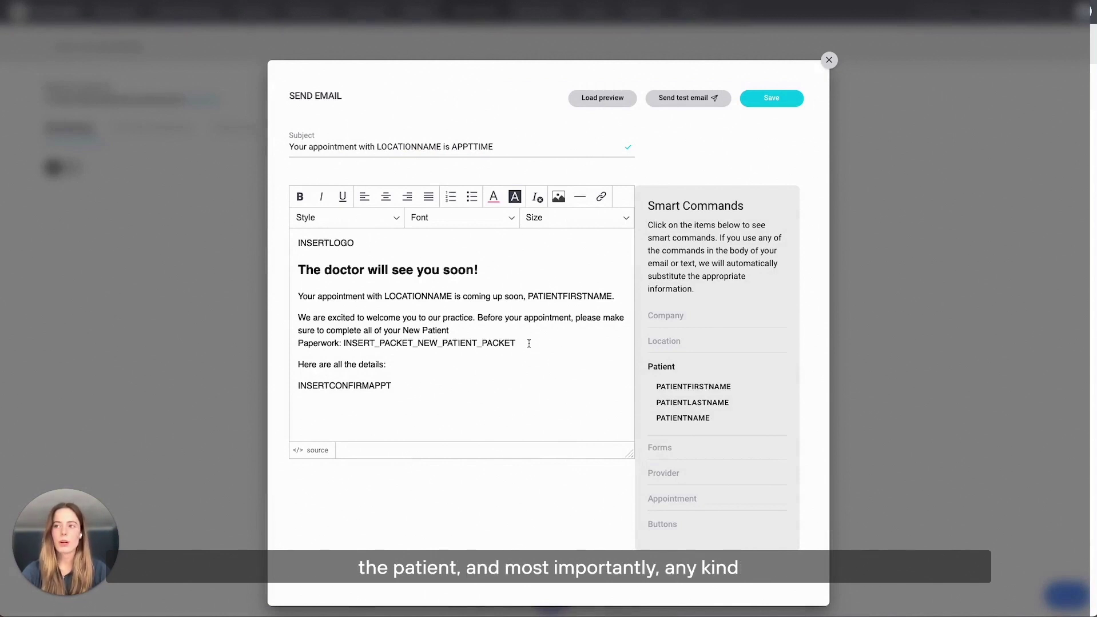
drag(528, 344, 343, 343)
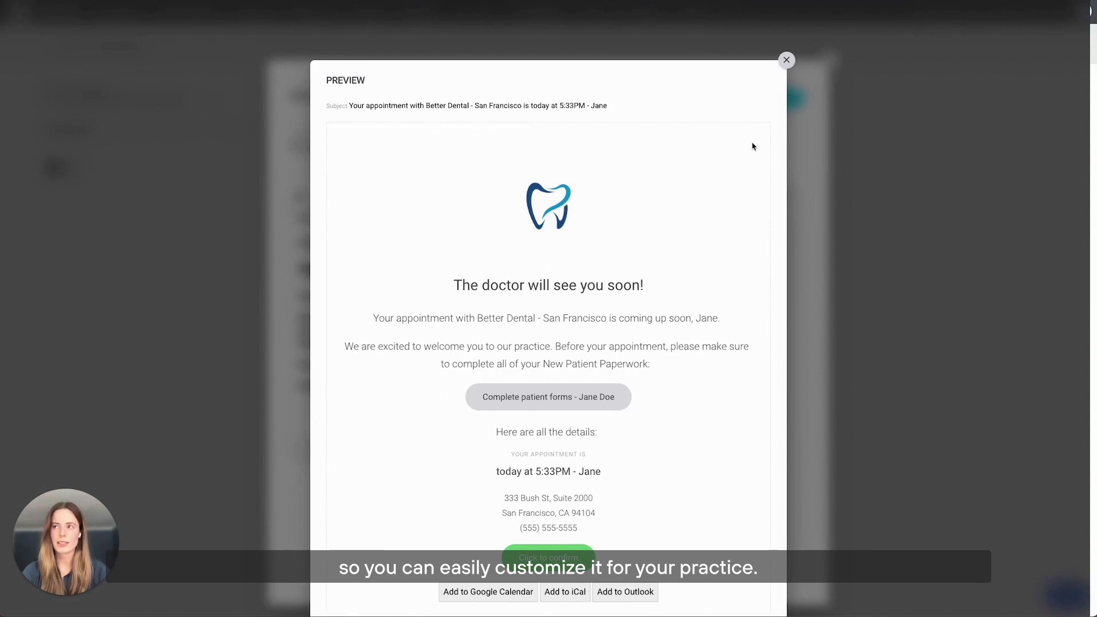
click(786, 60)
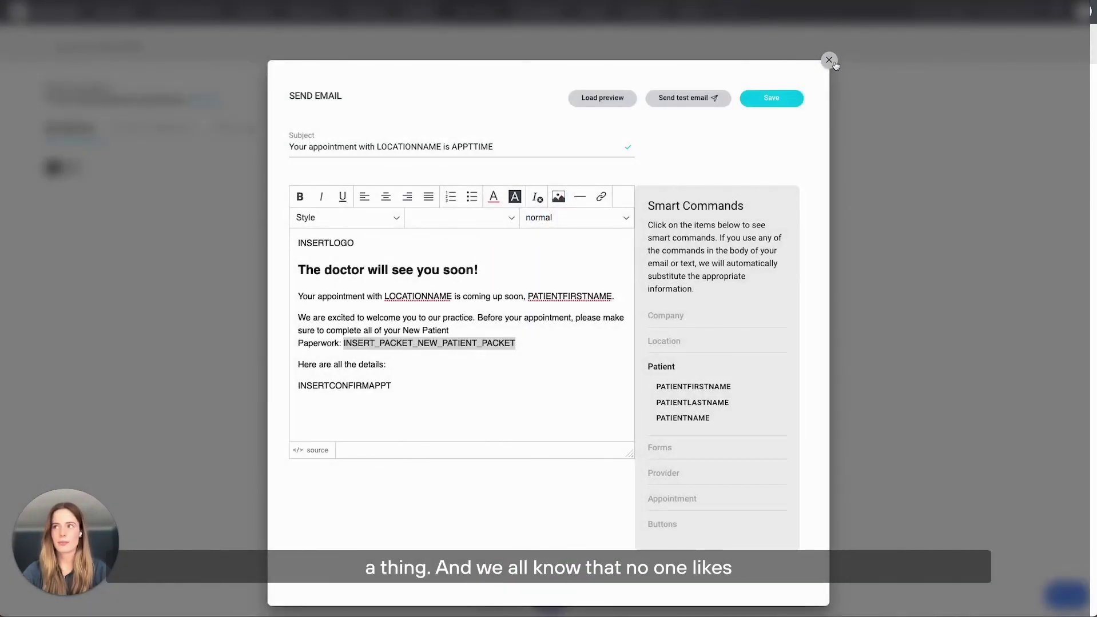
click(828, 60)
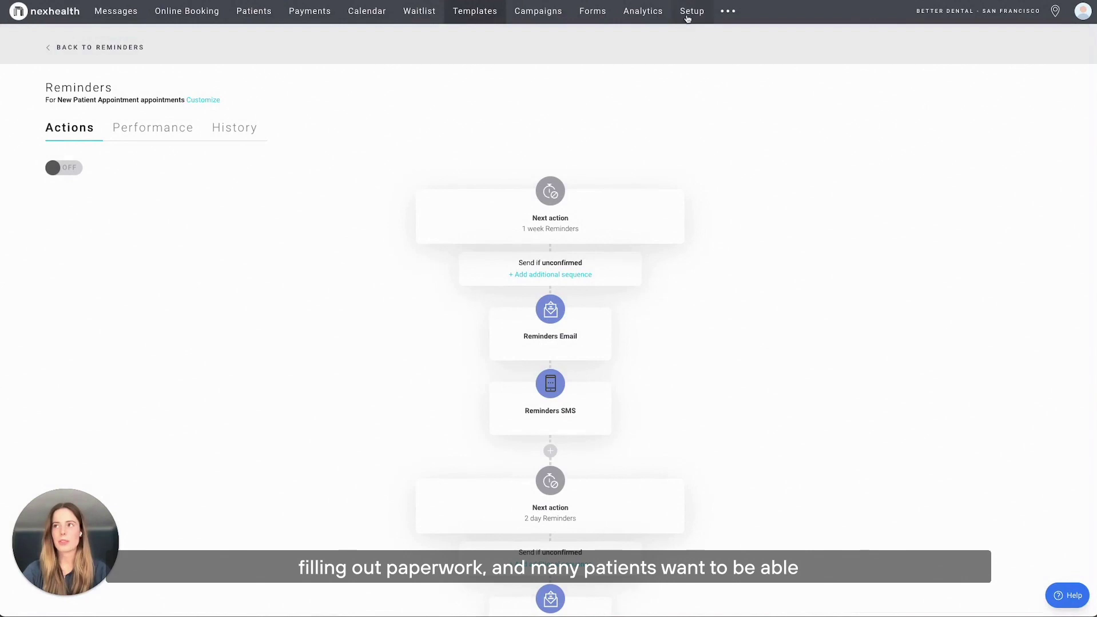
Go to Forms and list the Forms & Packets, including the New Patient Packet
click(601, 12)
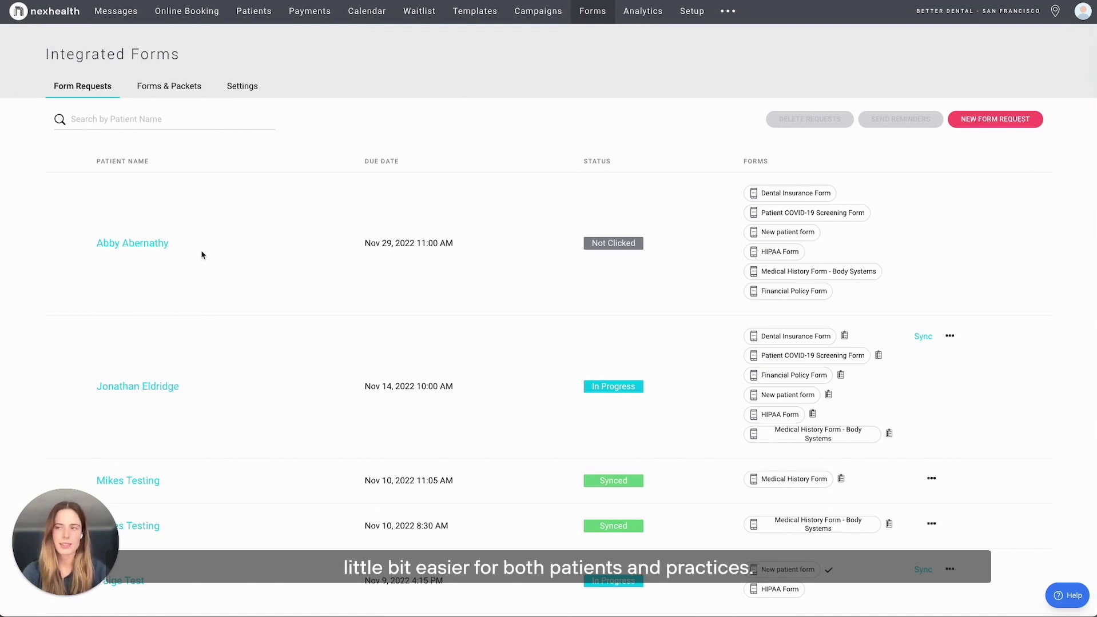
click(185, 89)
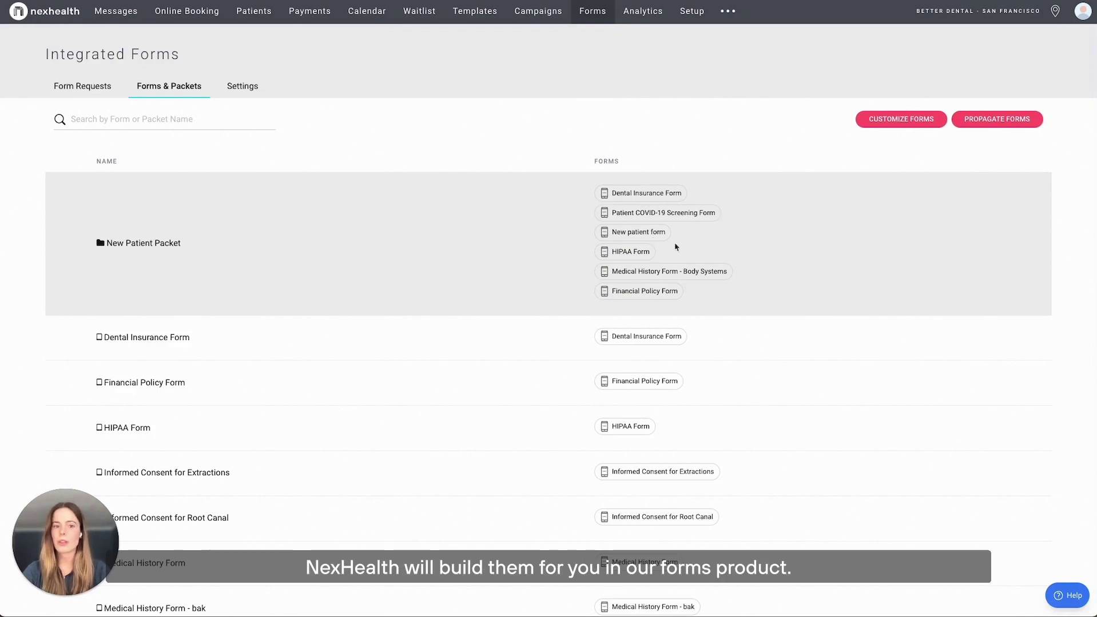
View the Financial Policy Form, then start a new form request and discard it unsent
click(618, 382)
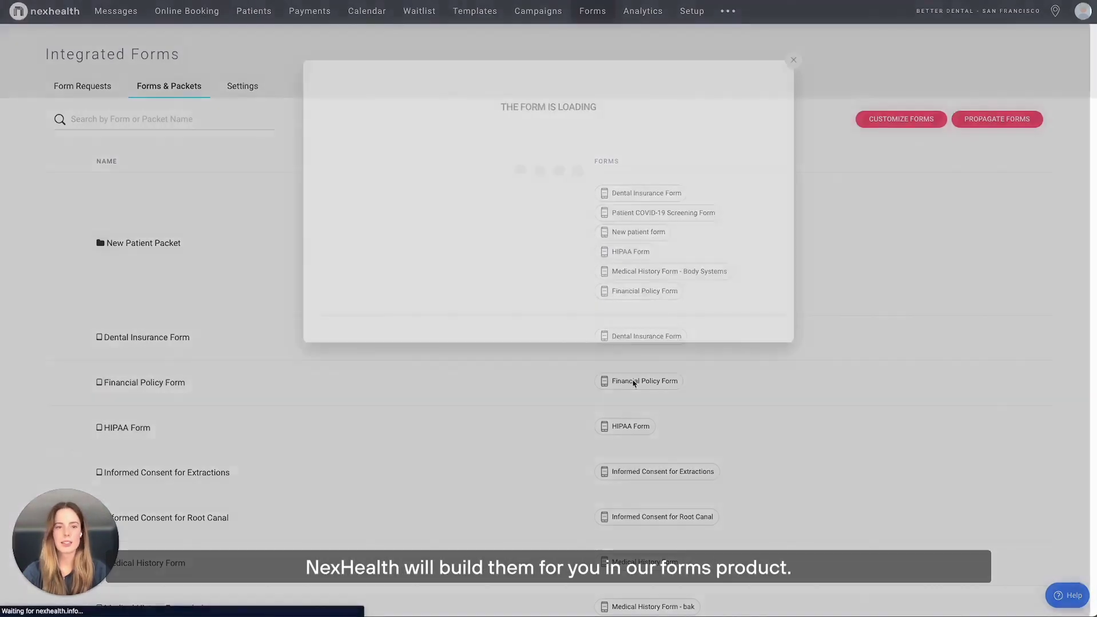
scroll(780, 240, down, 15)
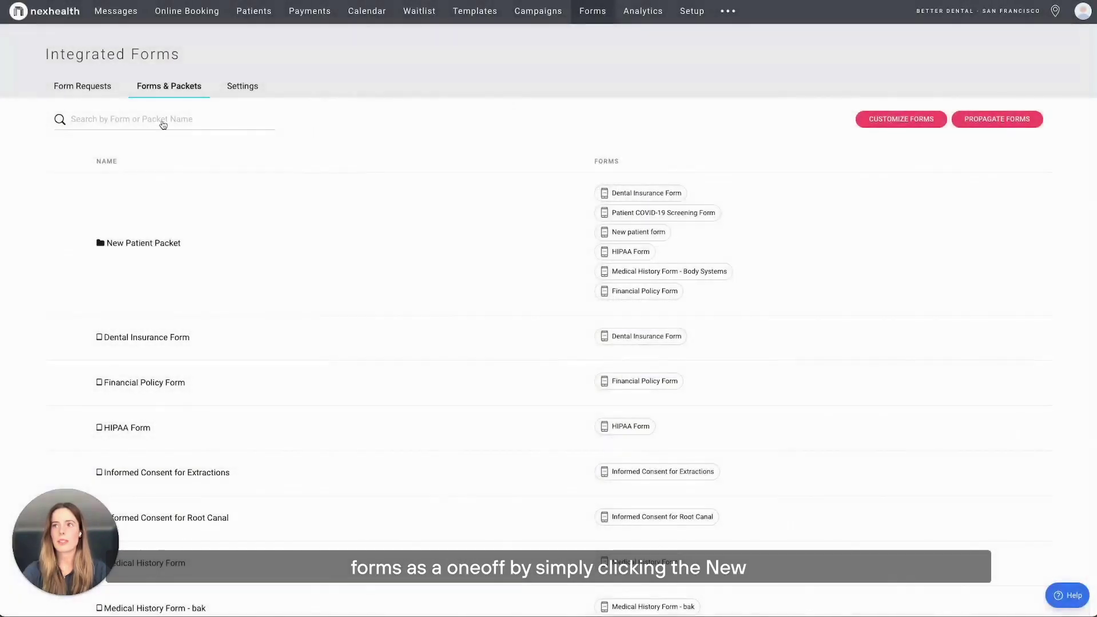
click(53, 88)
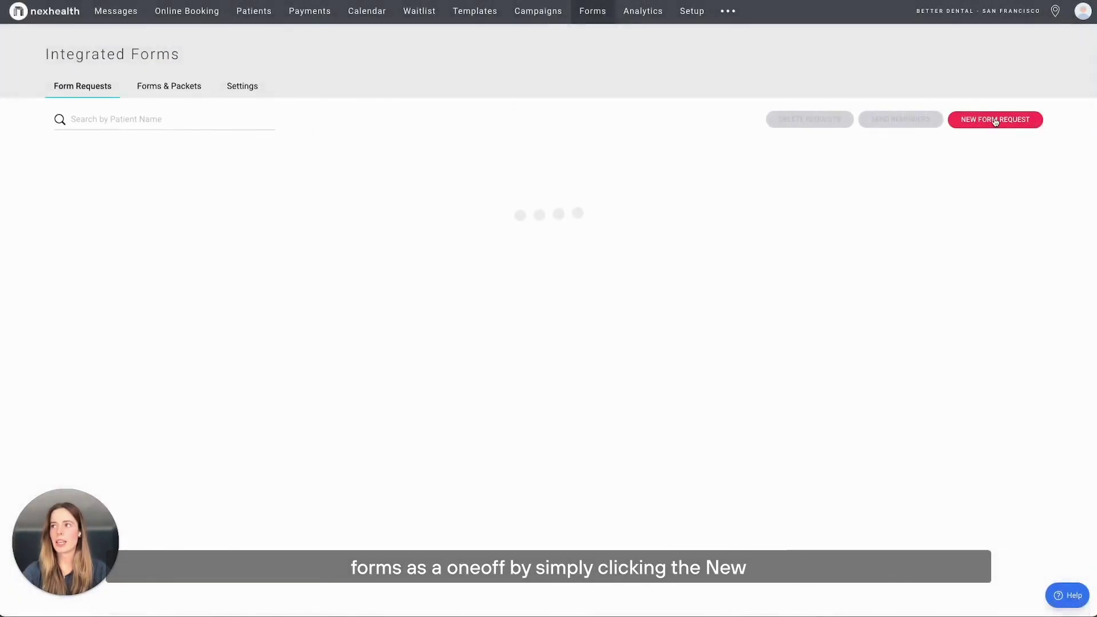
click(1013, 121)
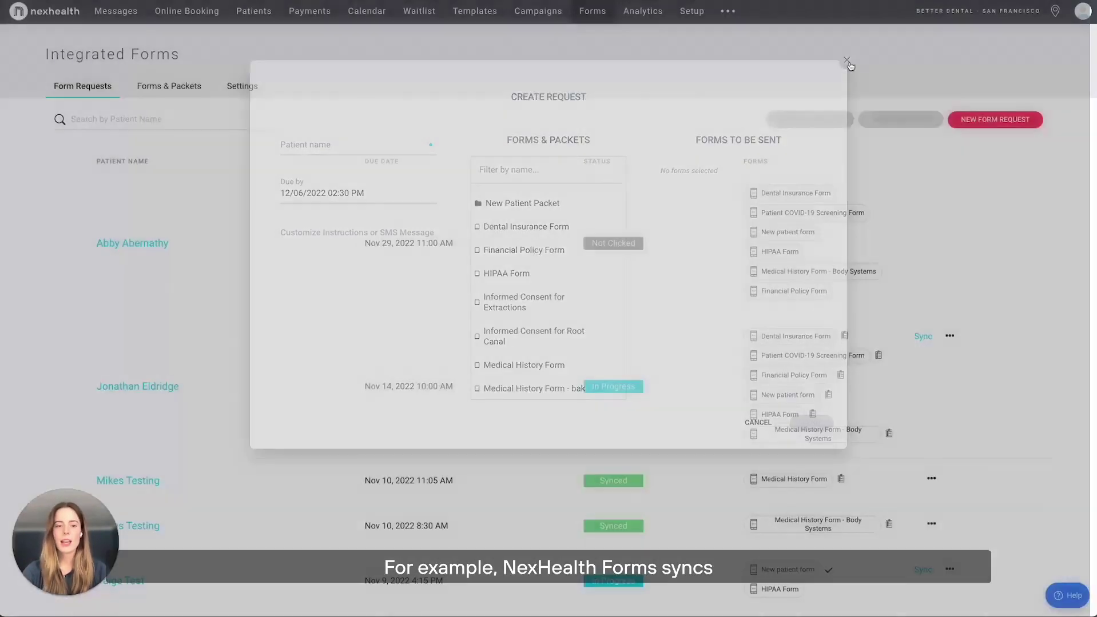
click(846, 60)
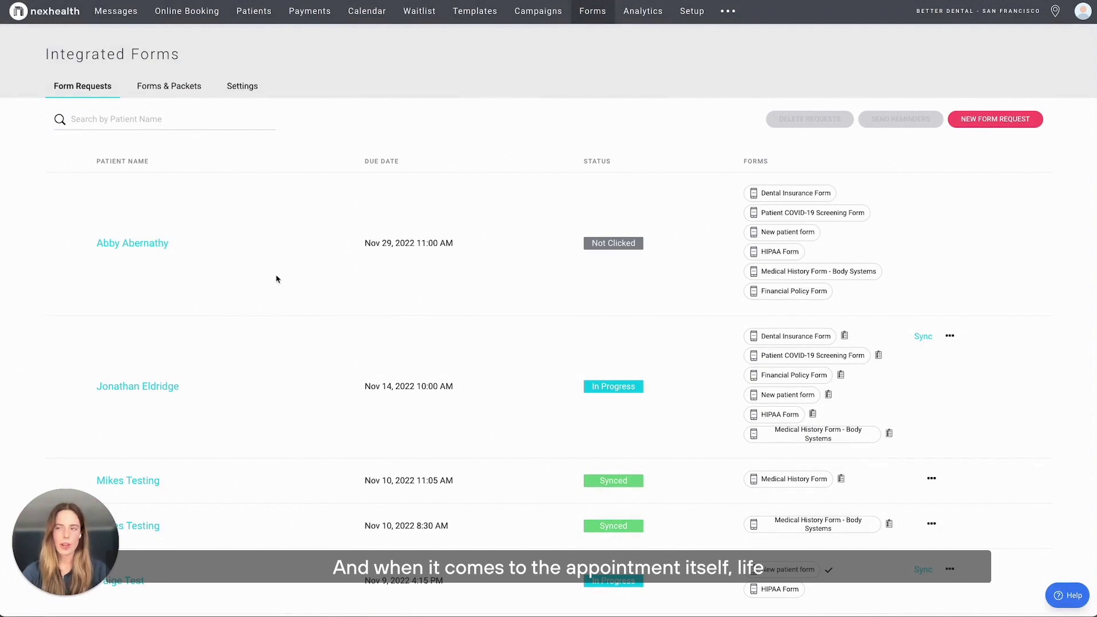
Go to Templates and open the Cancelled appointment-journey template
click(469, 12)
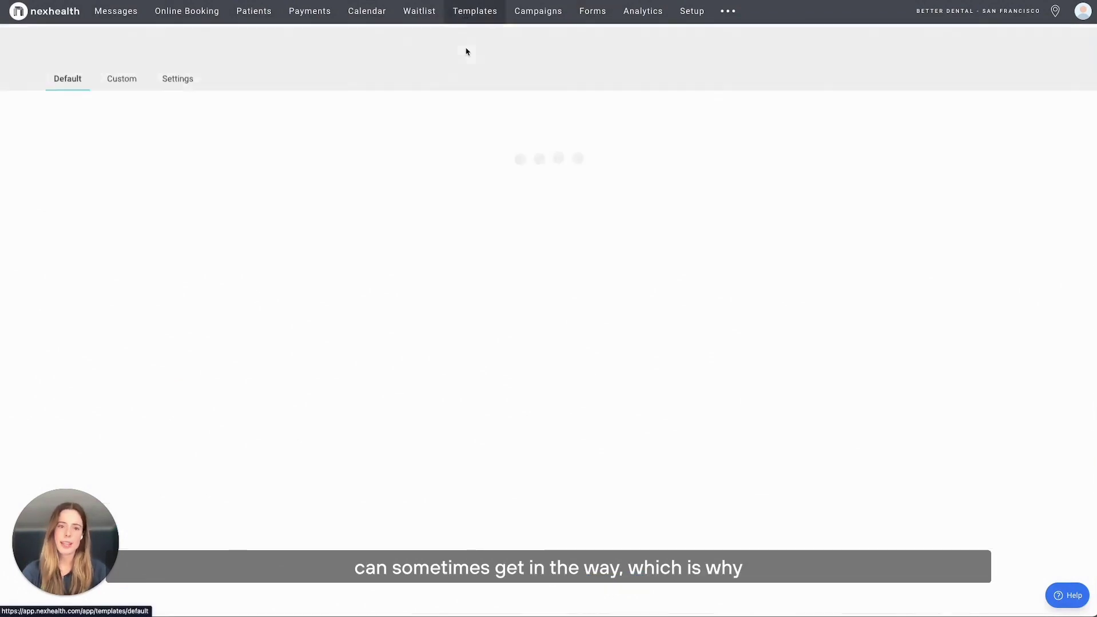
scroll(259, 220, down, 3)
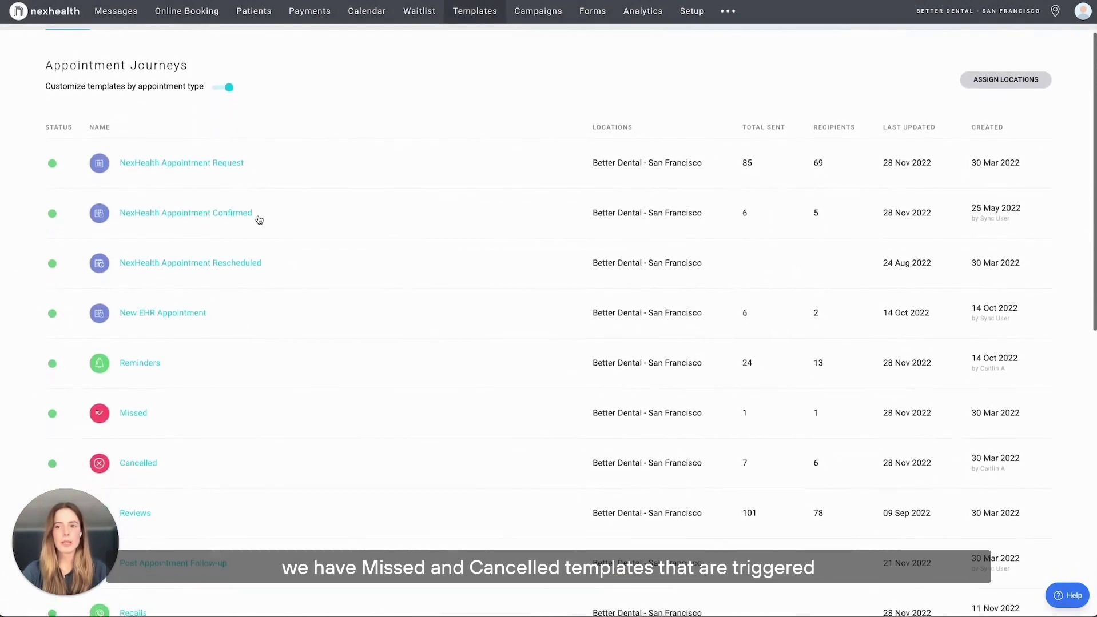
scroll(259, 221, down, 2)
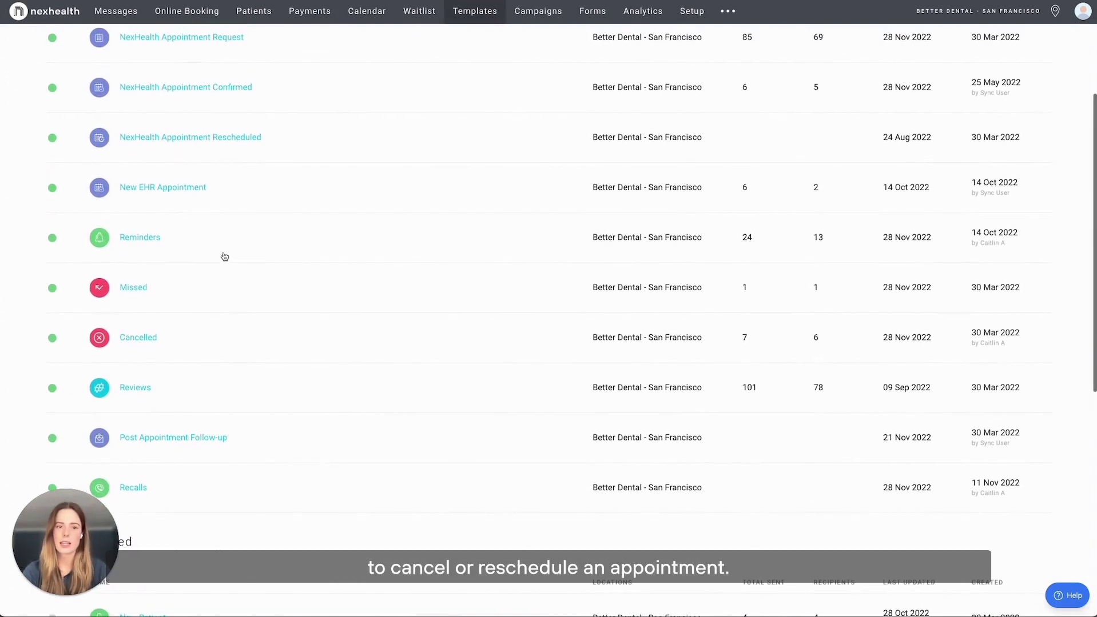
click(138, 338)
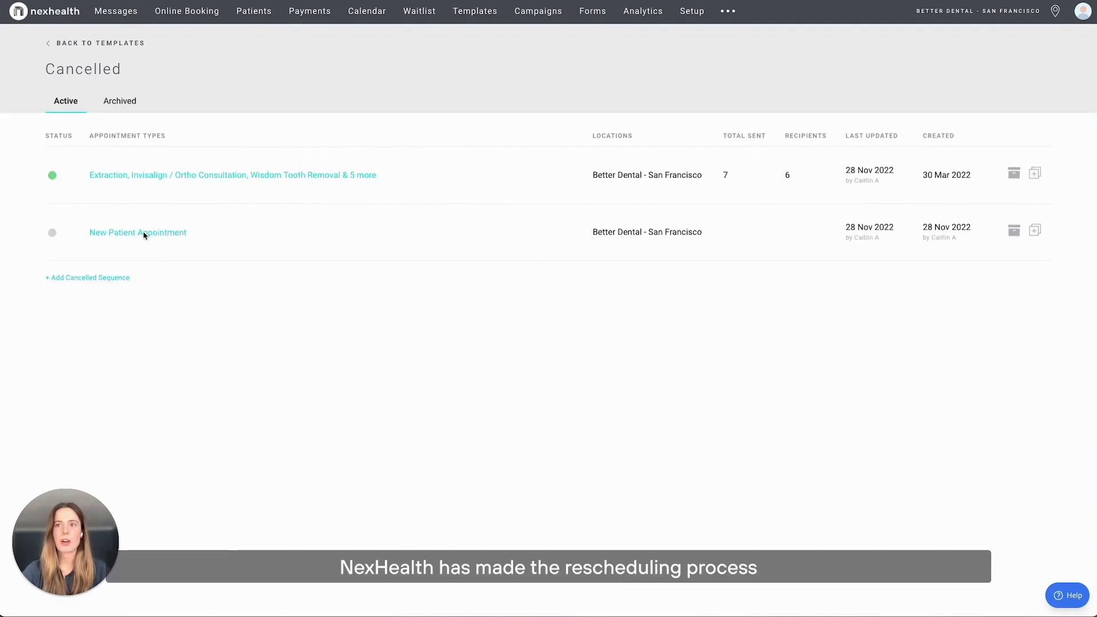
Preview the Cancelled Email of the New Patient Appointment cancellation sequence, then close it
click(146, 233)
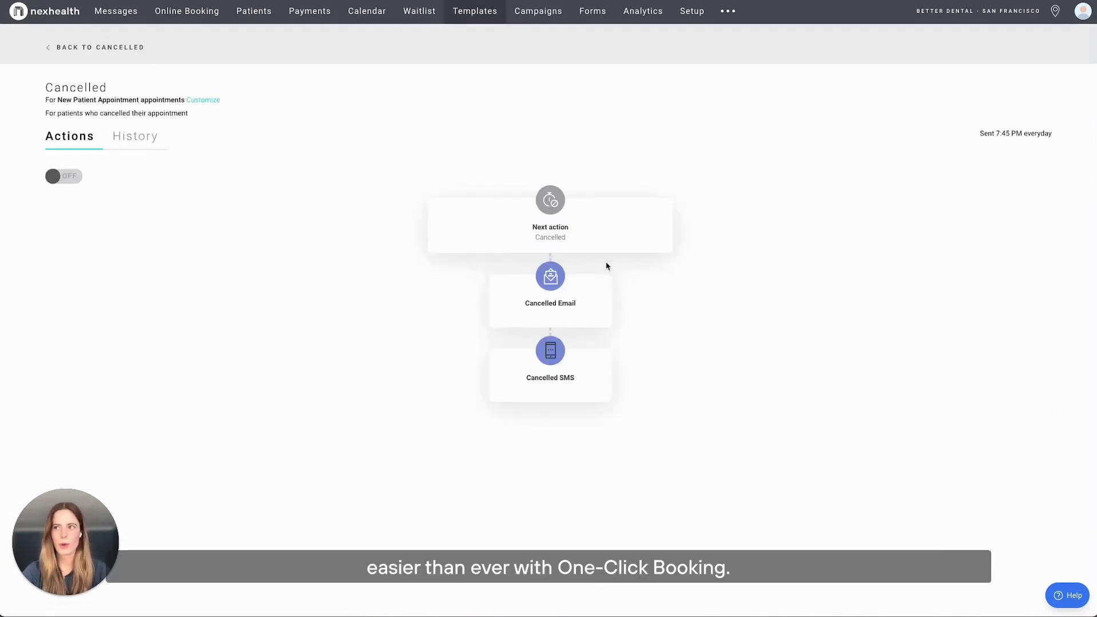
click(607, 285)
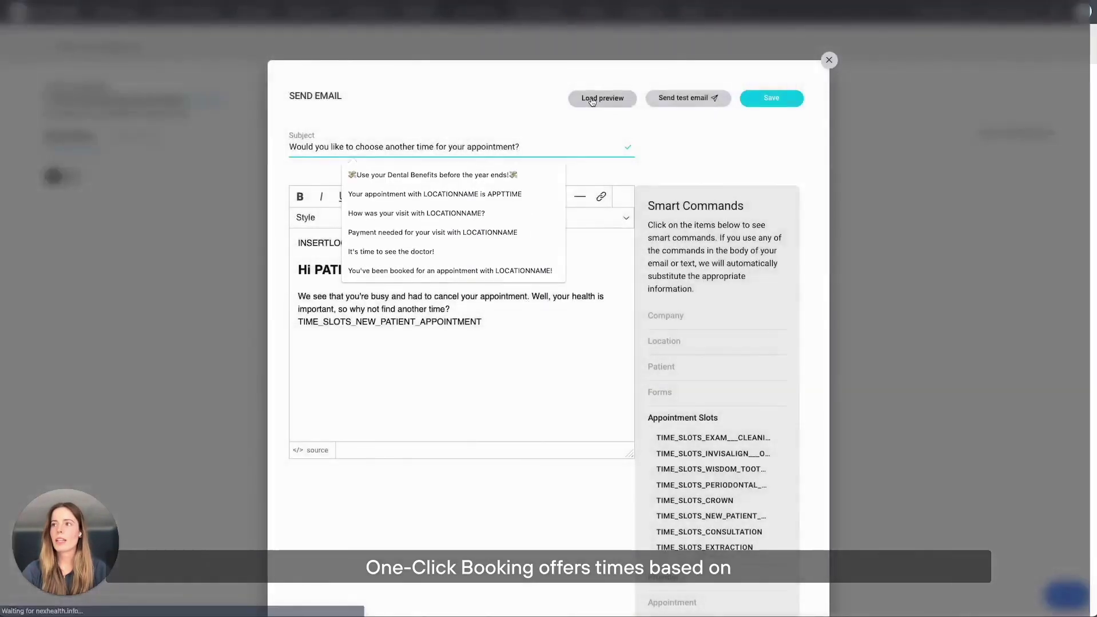
click(595, 99)
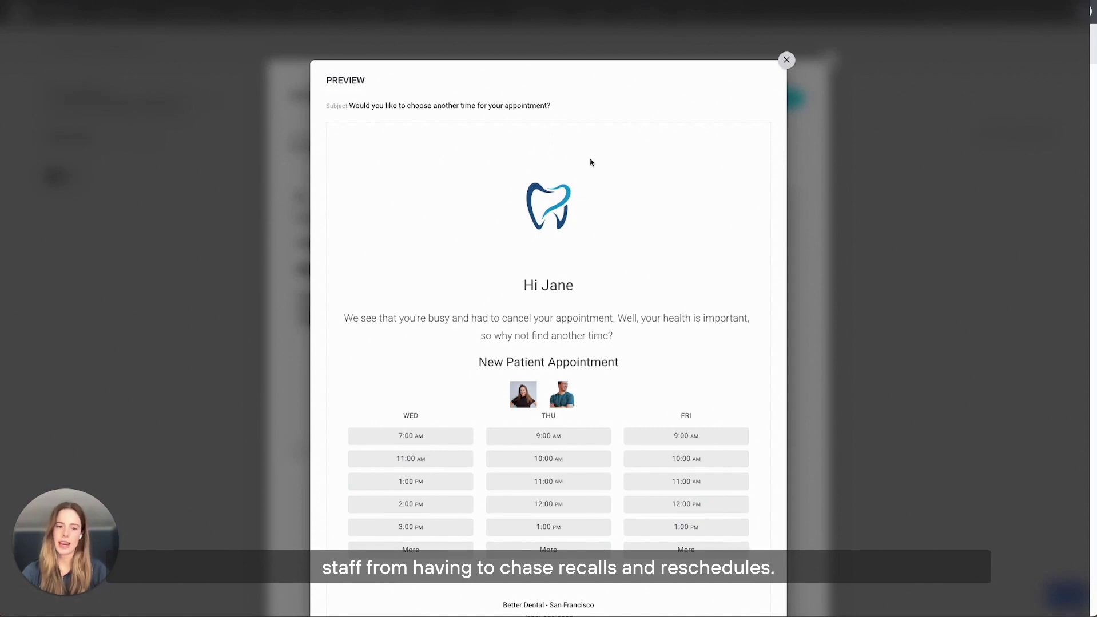
click(786, 60)
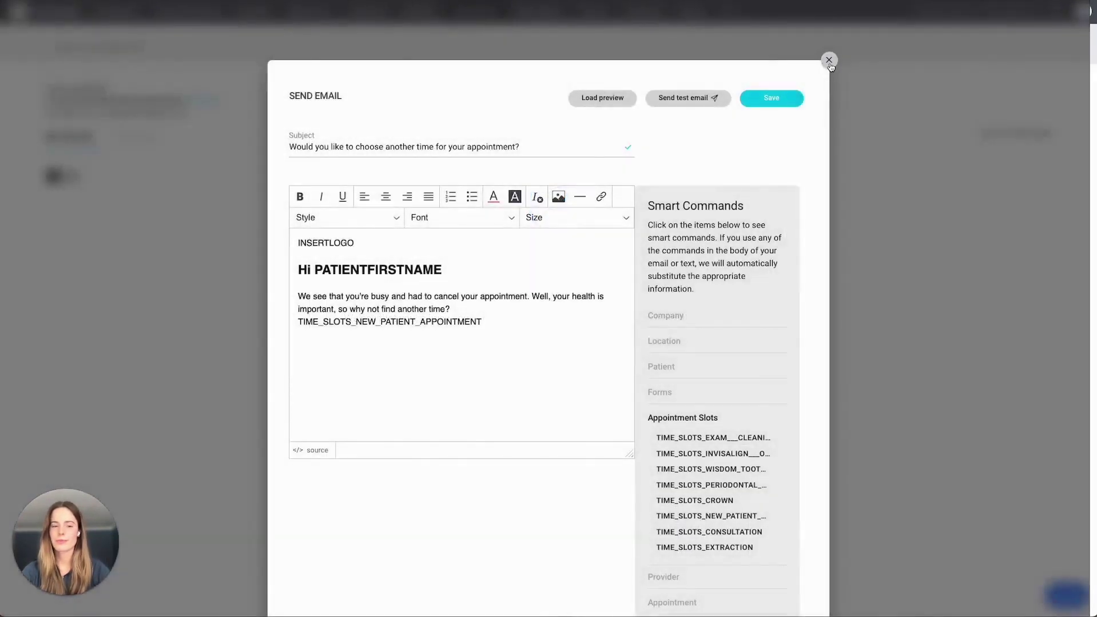
click(829, 60)
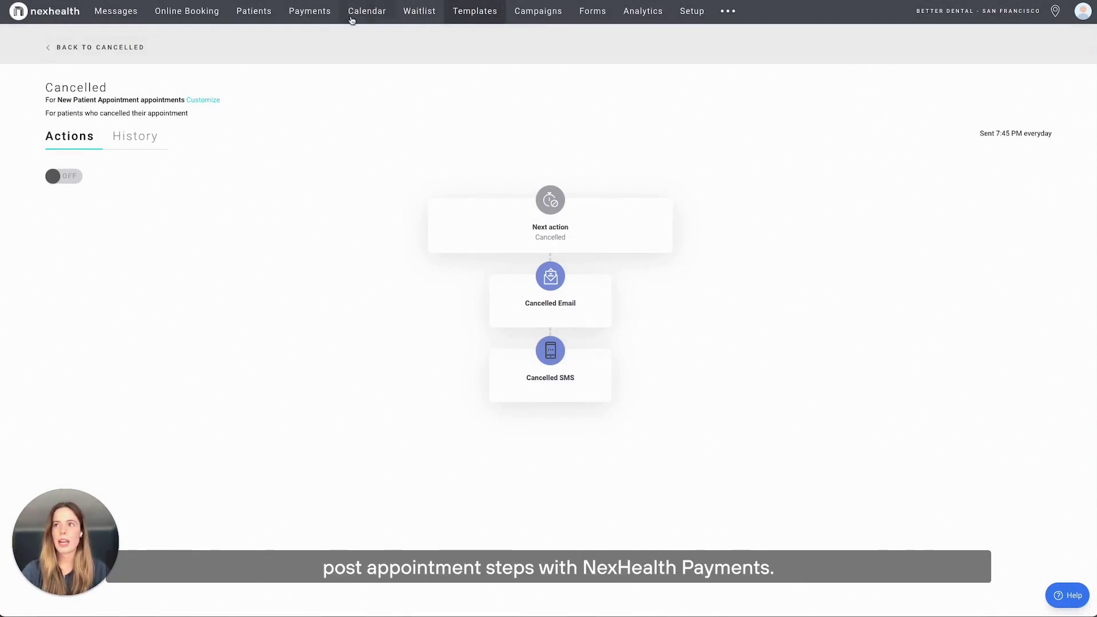
Open the Payments section on the Request a Payment form with patient, appointment date, reason and amount fields
click(327, 14)
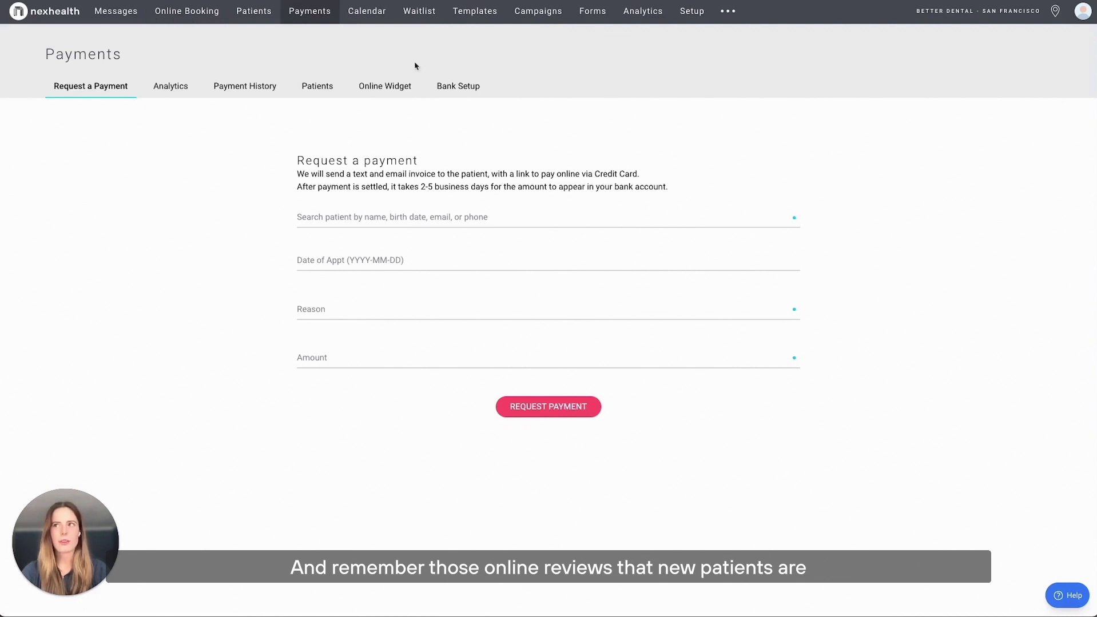
Open the Reviews template's sequence for All Appointment Types
click(473, 15)
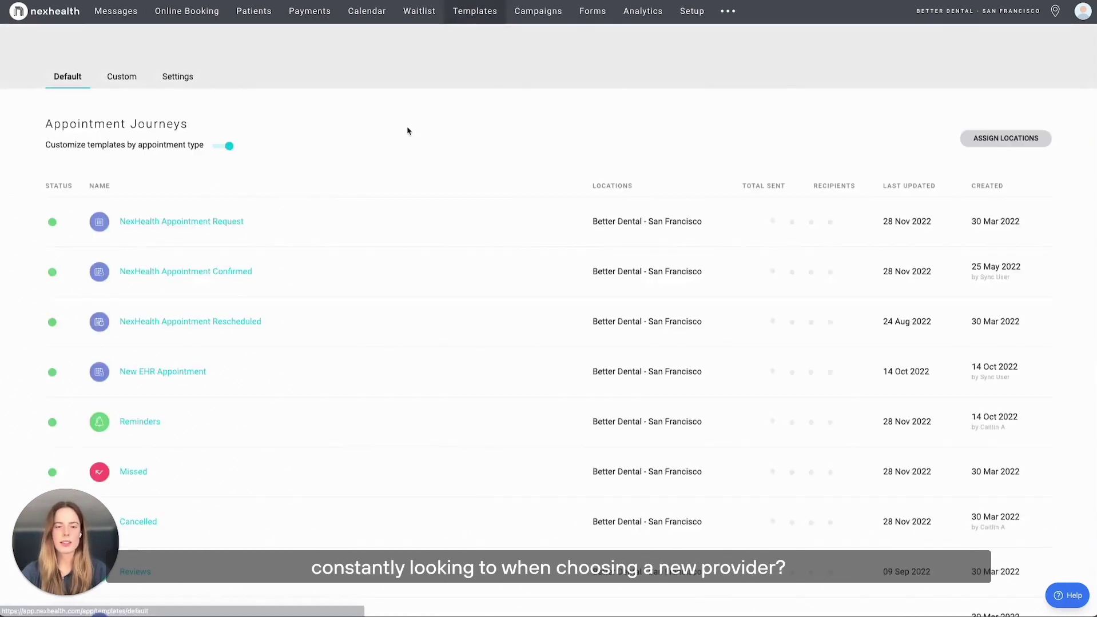
scroll(290, 232, down, 3)
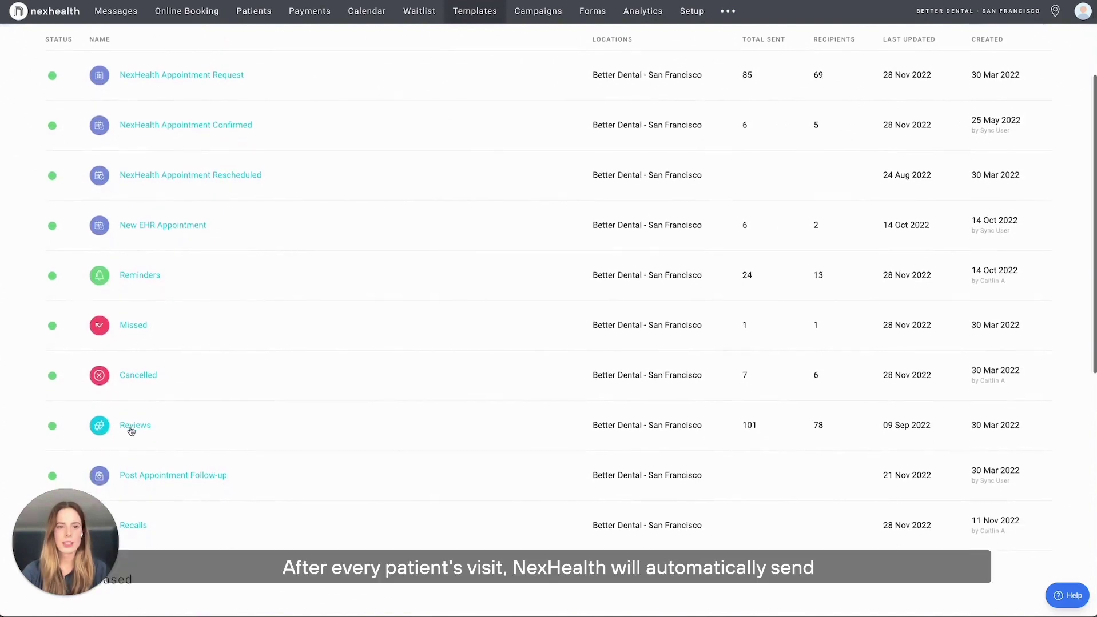
click(133, 426)
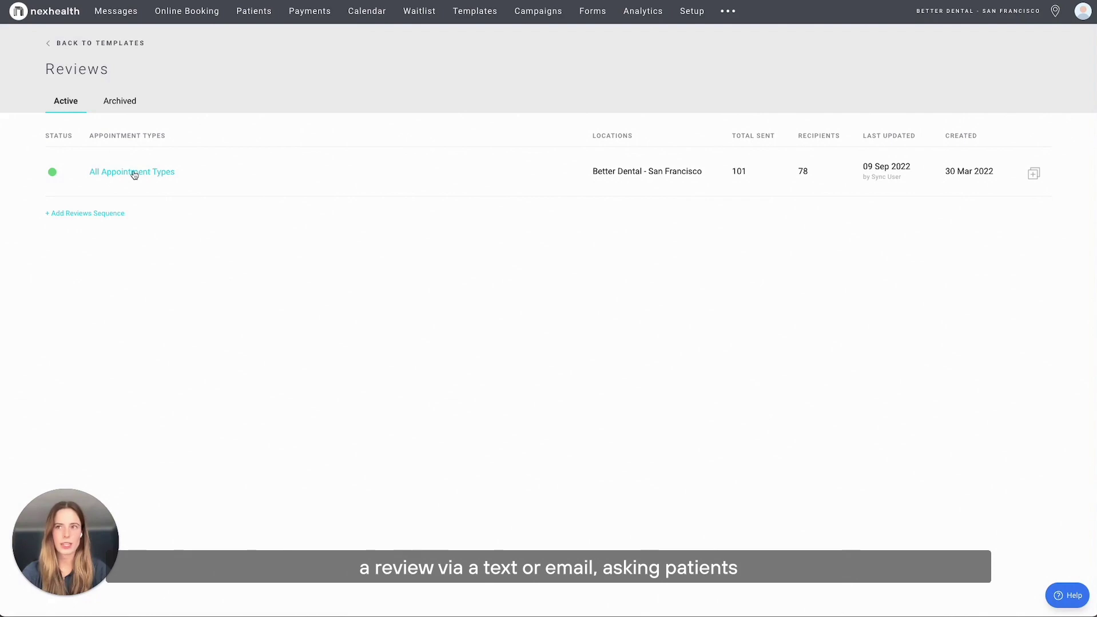
click(134, 173)
Preview the Reviews Email request message, then close the preview and editor
click(599, 299)
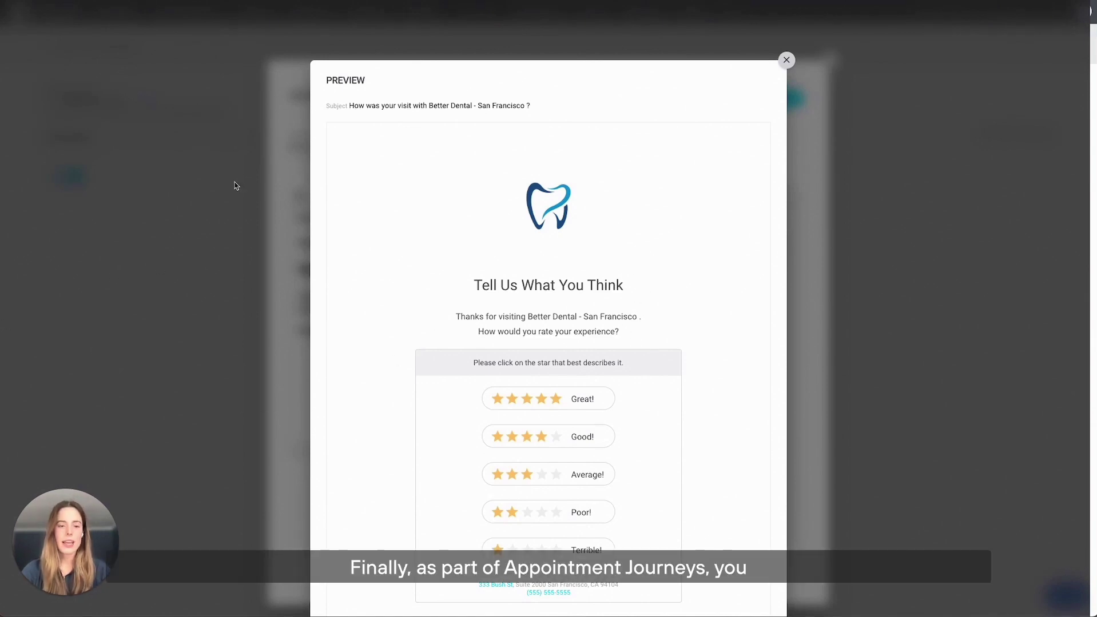
click(786, 59)
click(829, 59)
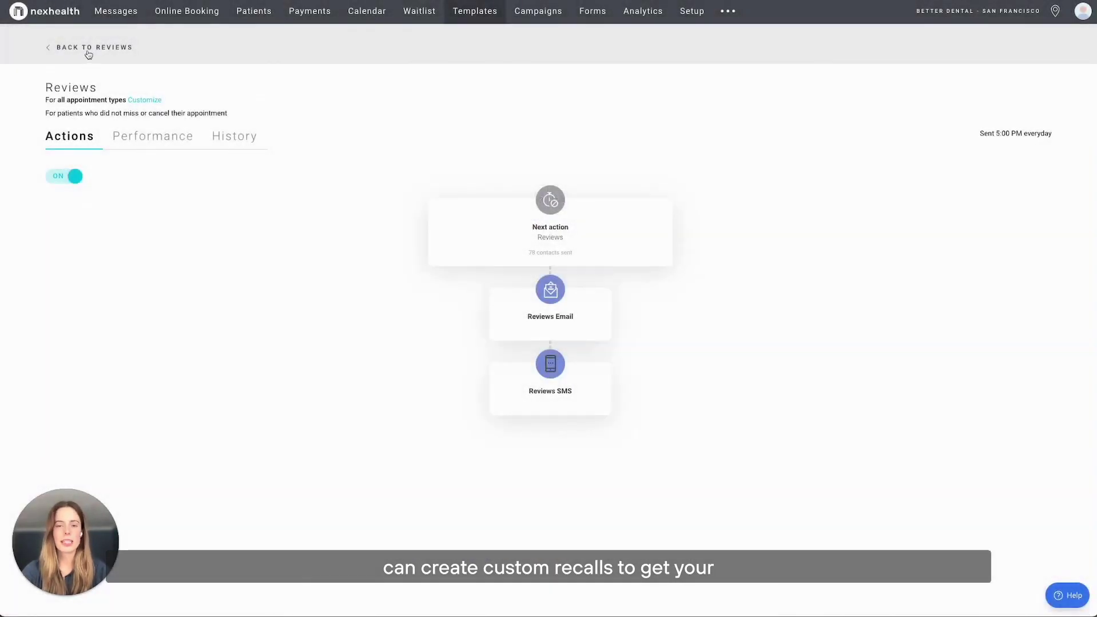
Go back to Templates and open the Recalls sequence for Exam & Cleaning with its 2 and 6 month steps
click(88, 49)
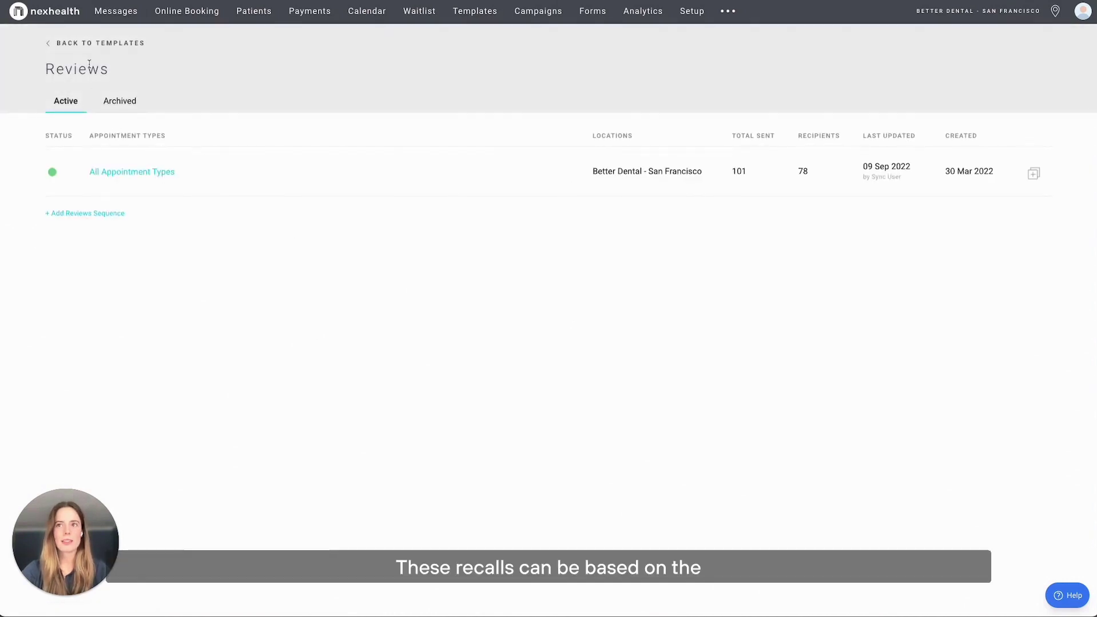
click(91, 43)
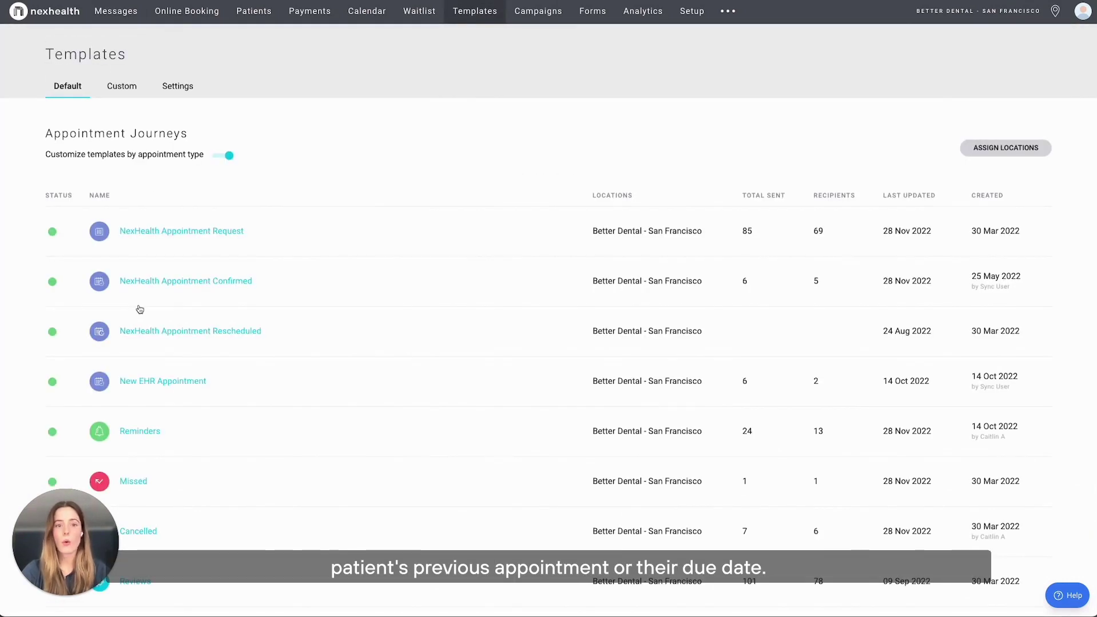
scroll(139, 309, down, 1)
scroll(140, 310, down, 3)
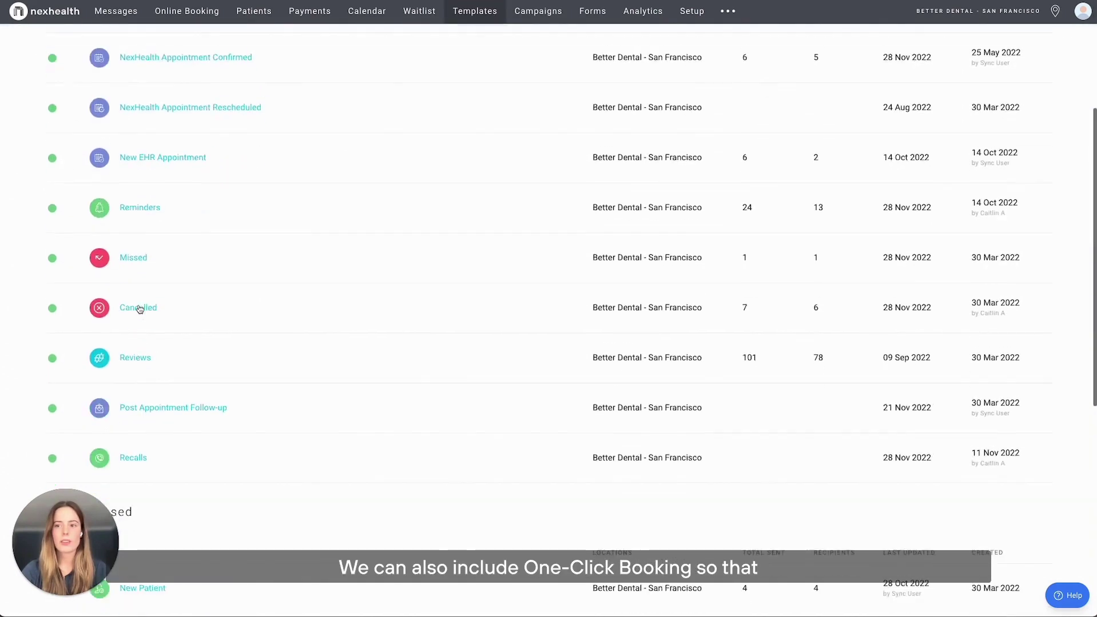
click(133, 420)
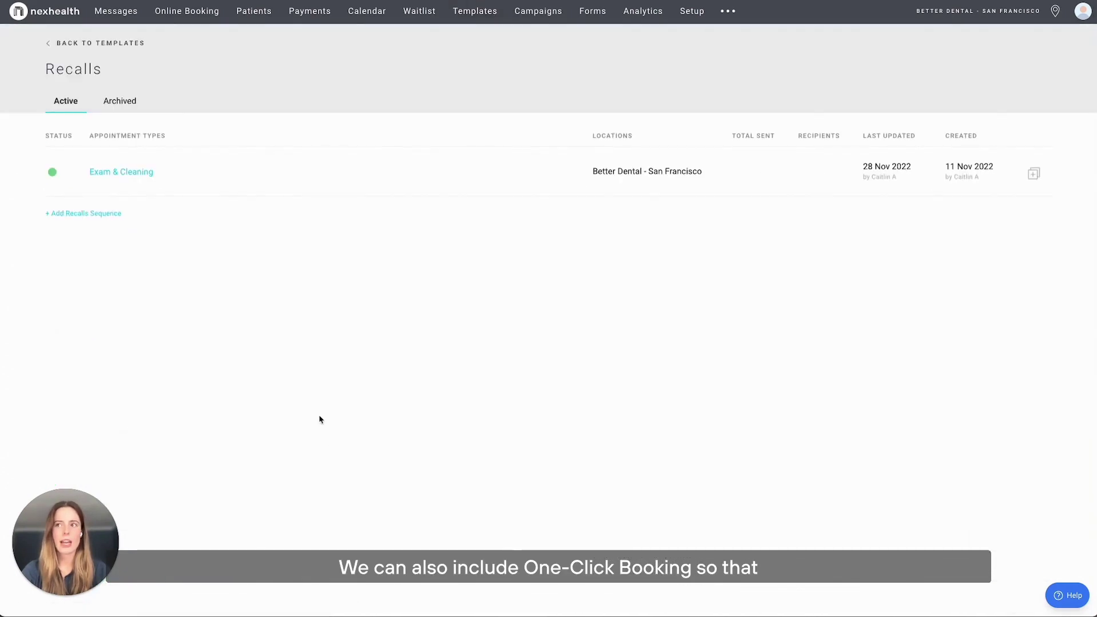
click(120, 175)
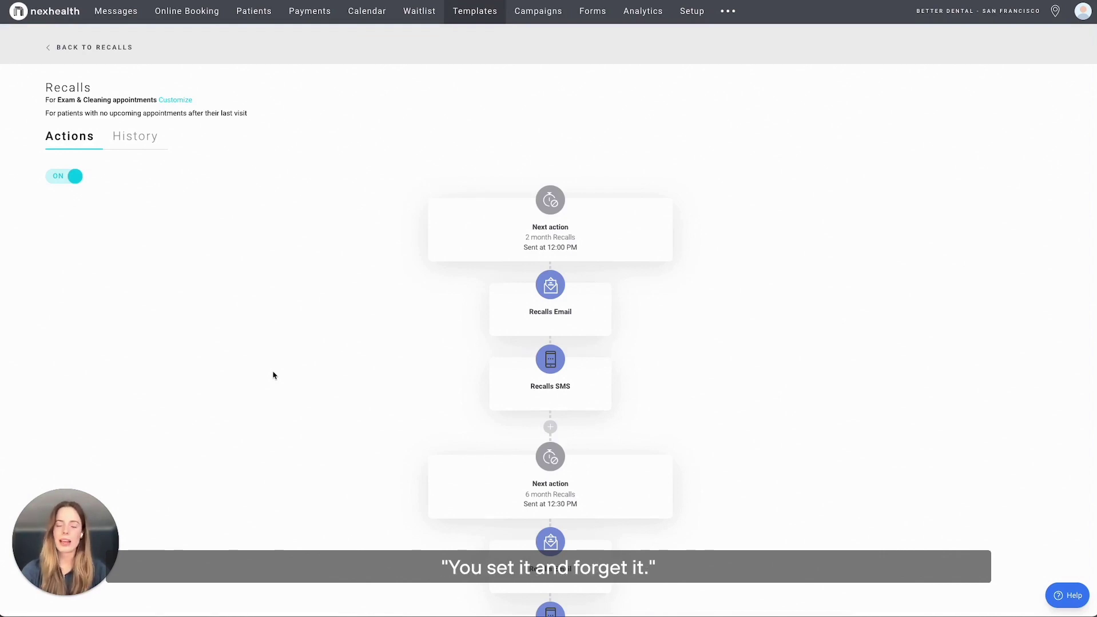
Return to the practice dashboard showing weekly patient growth, 2 recalls and 3 pending reminder responses
click(55, 22)
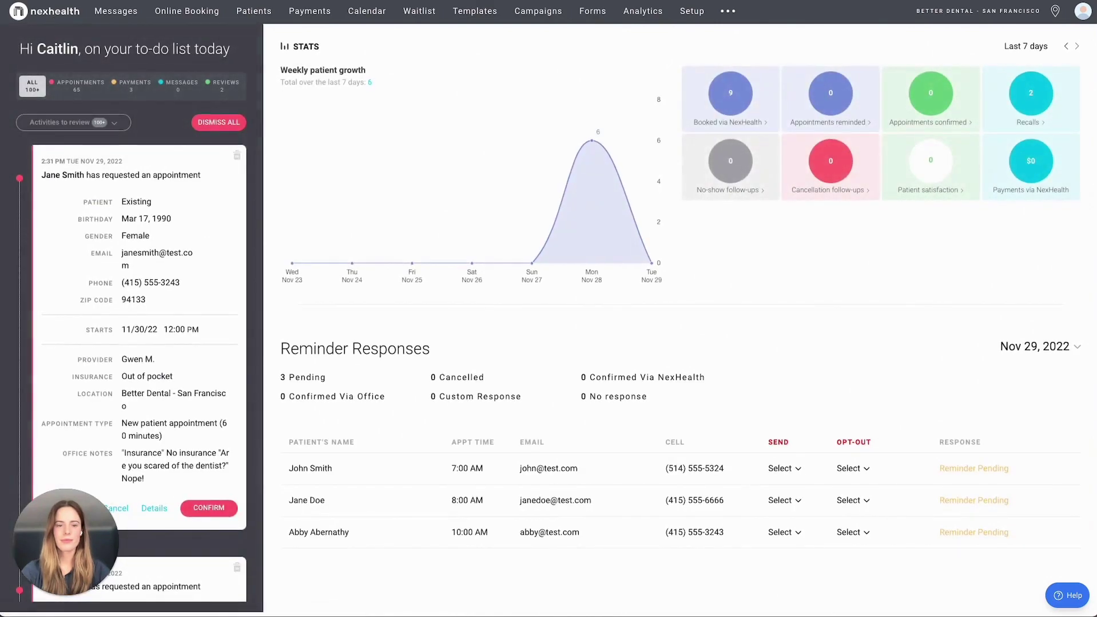